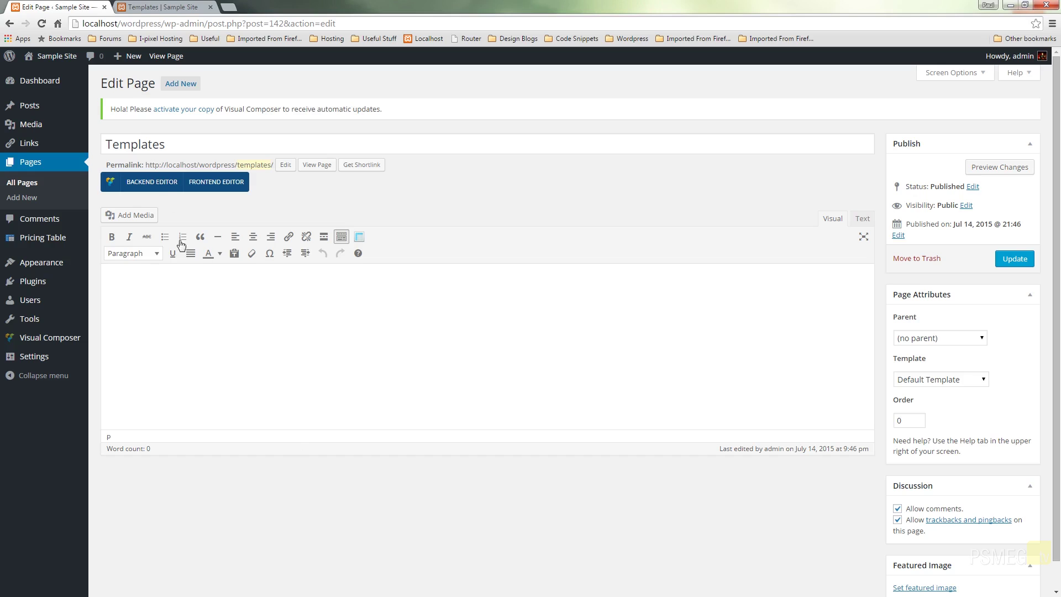
Switch the Templates page to the Visual Composer backend editor and view its starter layouts
left_click(160, 182)
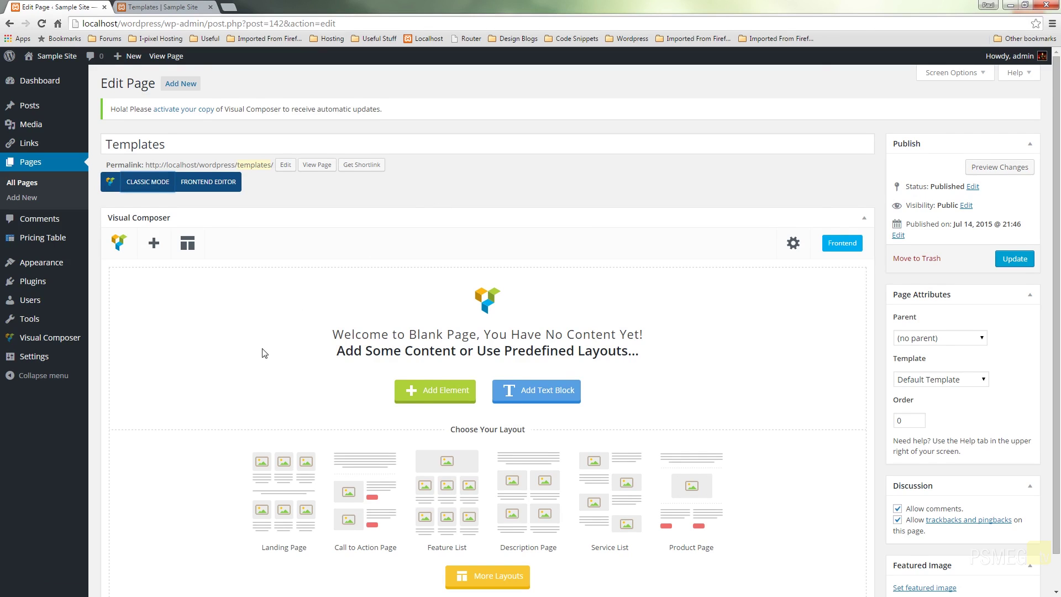
scroll(264, 353, "down", 1)
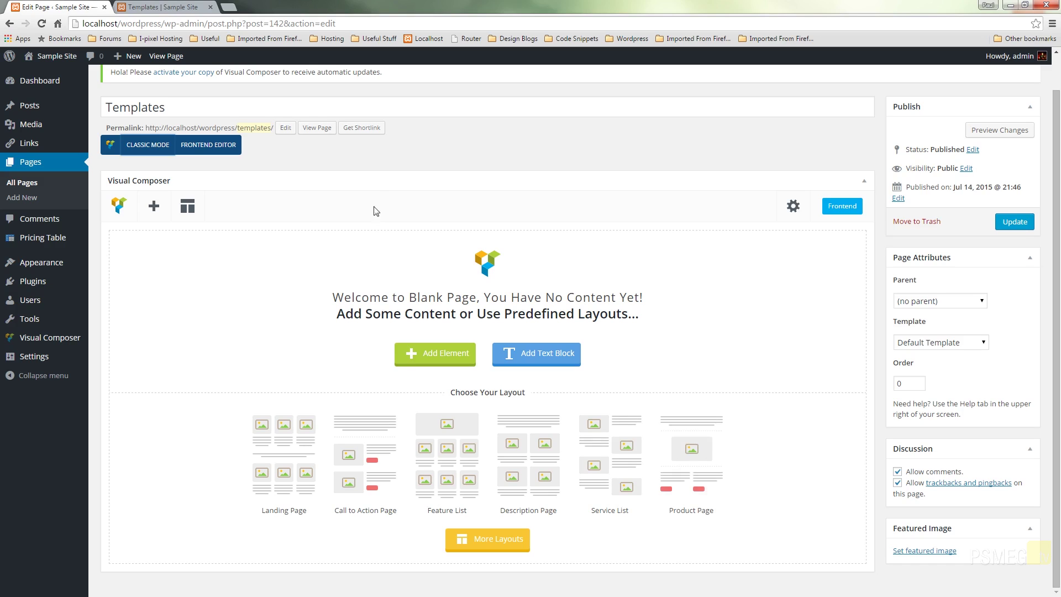
Add an empty row and place a default text block in it
left_click(445, 353)
left_click(237, 153)
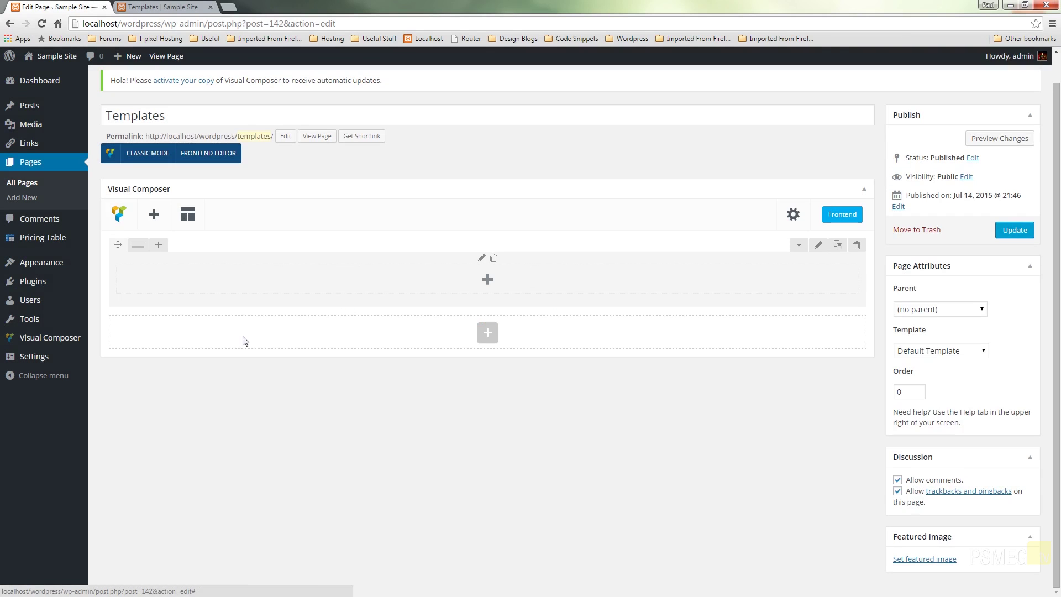
left_click(485, 281)
left_click(332, 135)
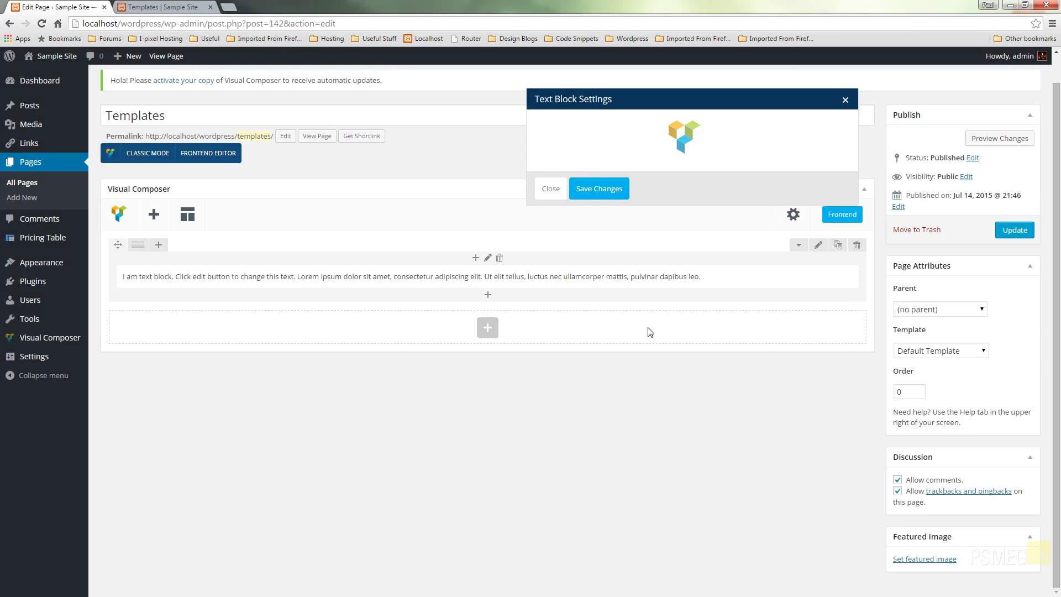
left_click(615, 486)
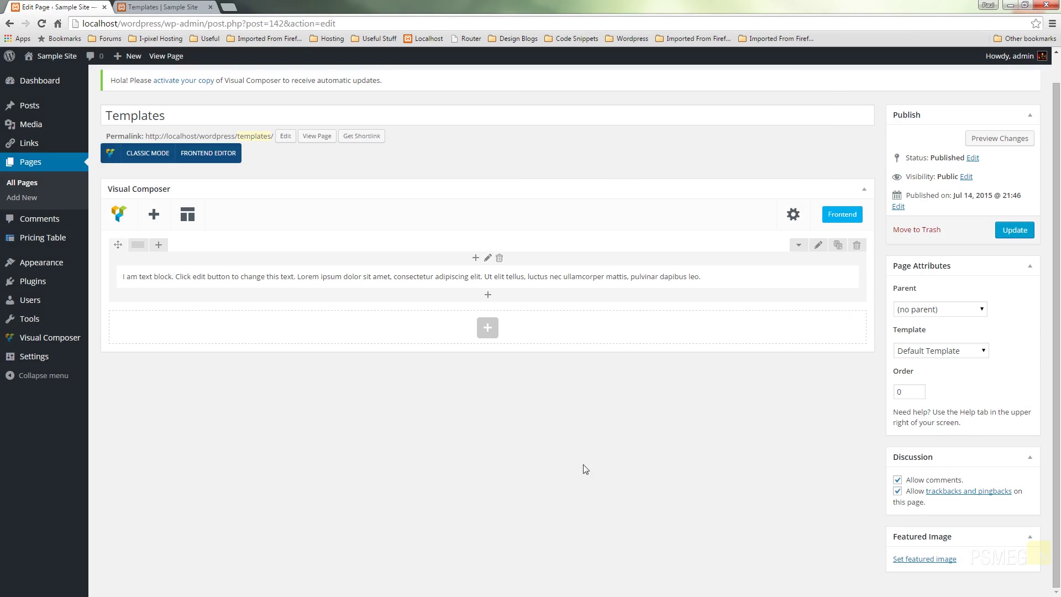
Split the row into 2/3 + 1/3 columns and add a default text block to the narrow column
mouse_move(141, 249)
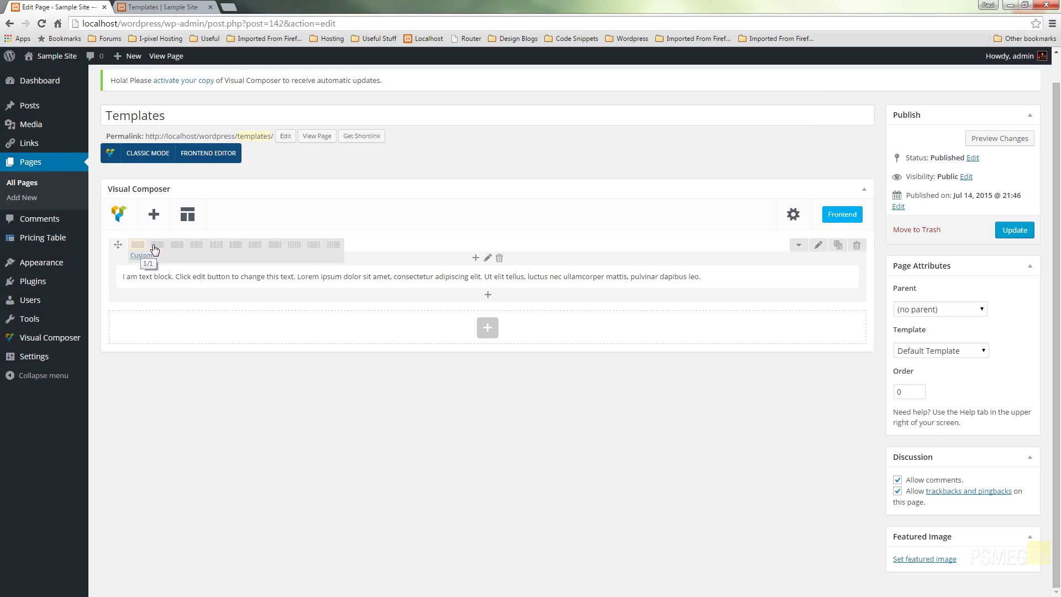
left_click(175, 245)
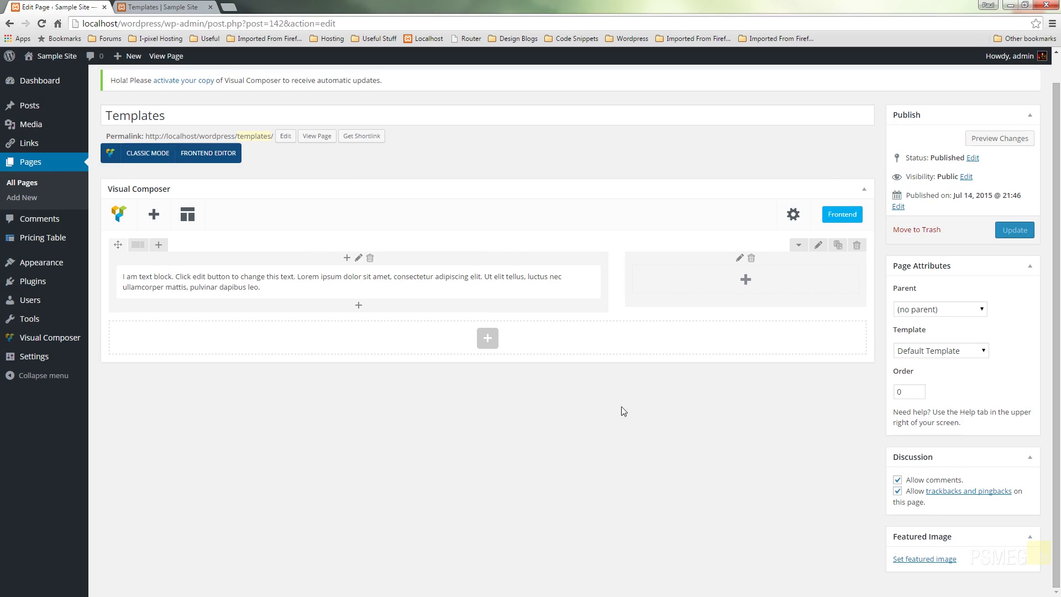
left_click(752, 276)
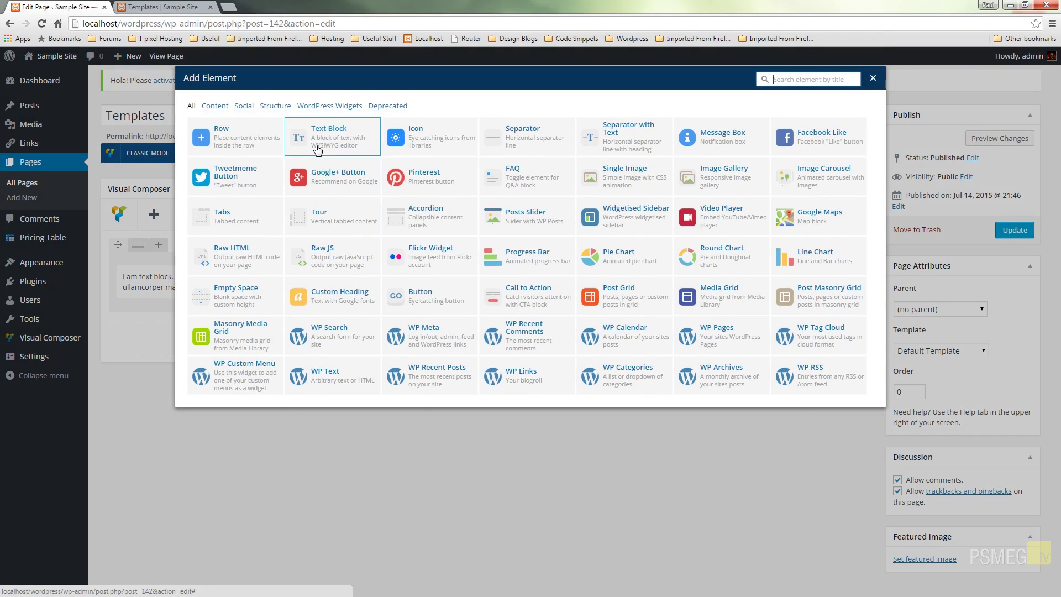
left_click(327, 135)
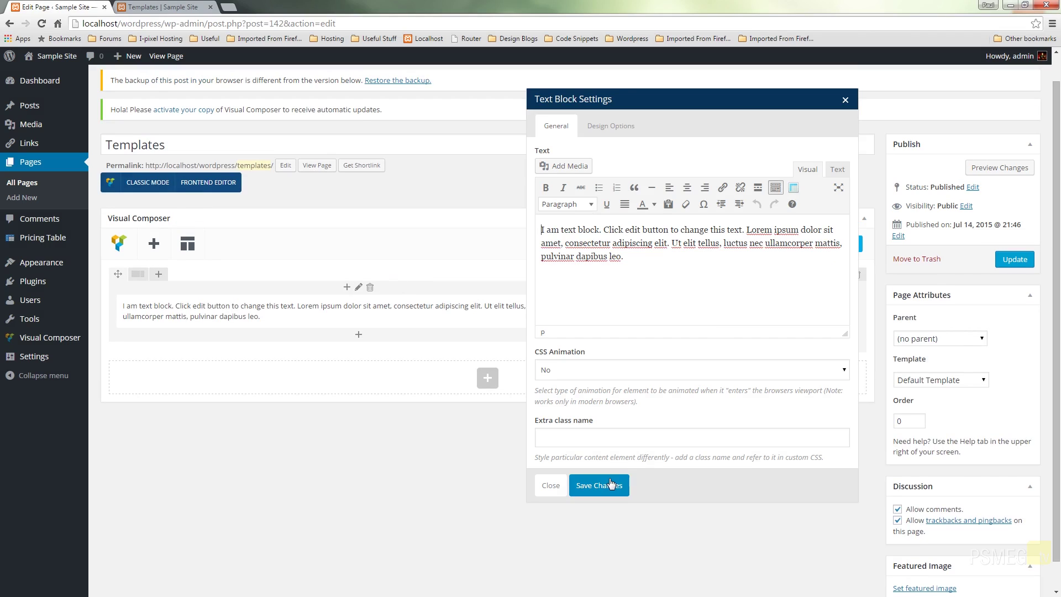
left_click(611, 486)
left_click(490, 380)
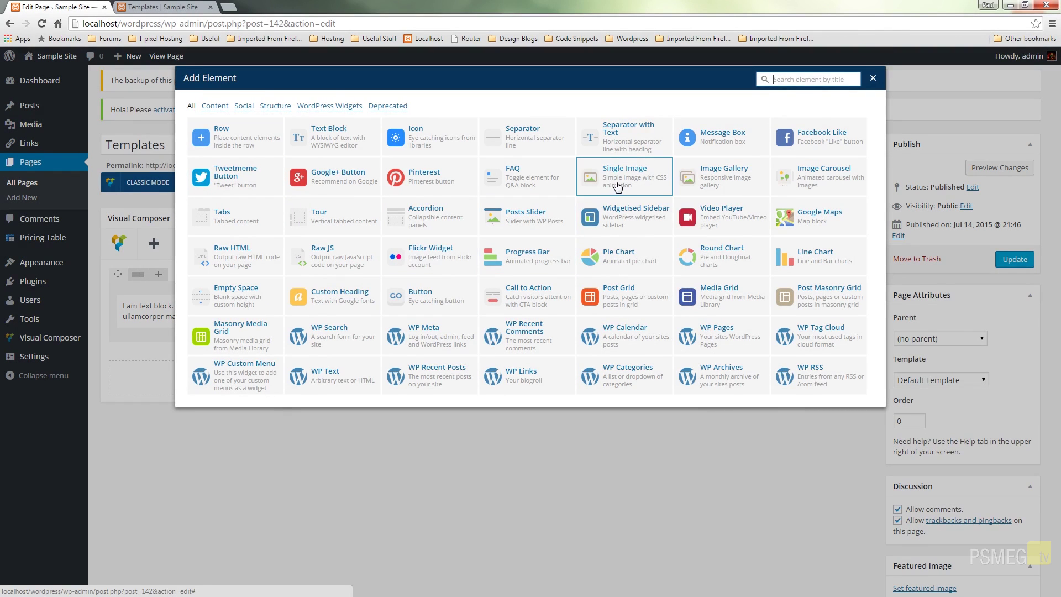
Add a center-aligned Single Image element and move its row above the text columns
left_click(614, 177)
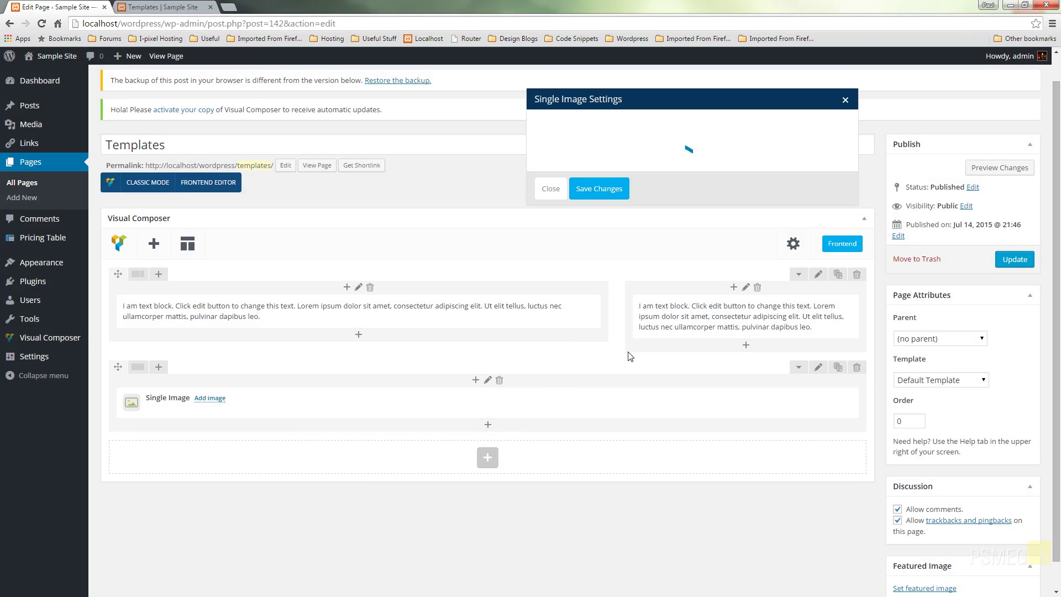
left_click(582, 381)
left_click(574, 416)
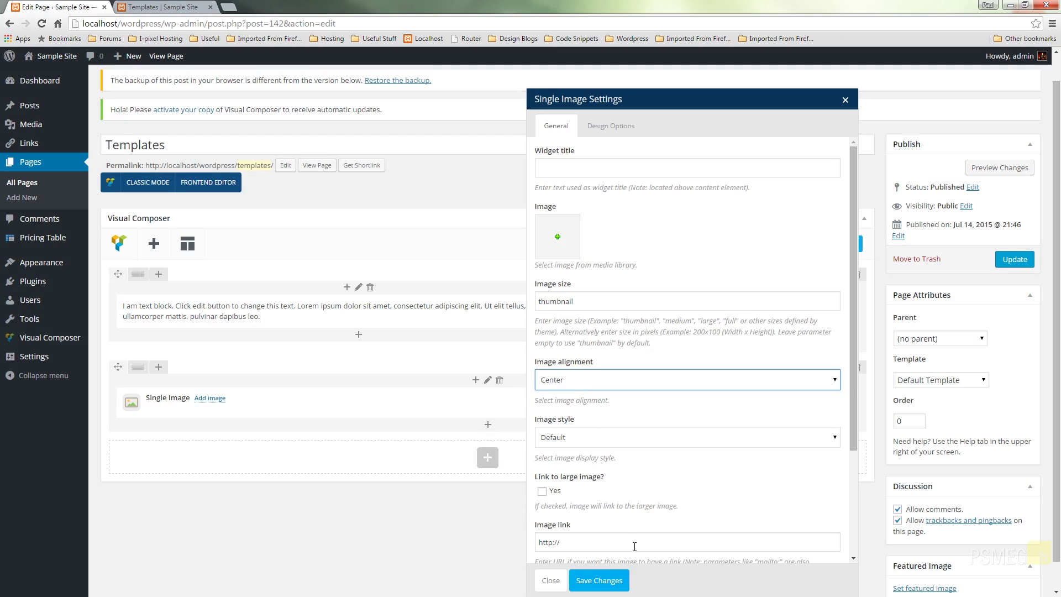
left_click(595, 585)
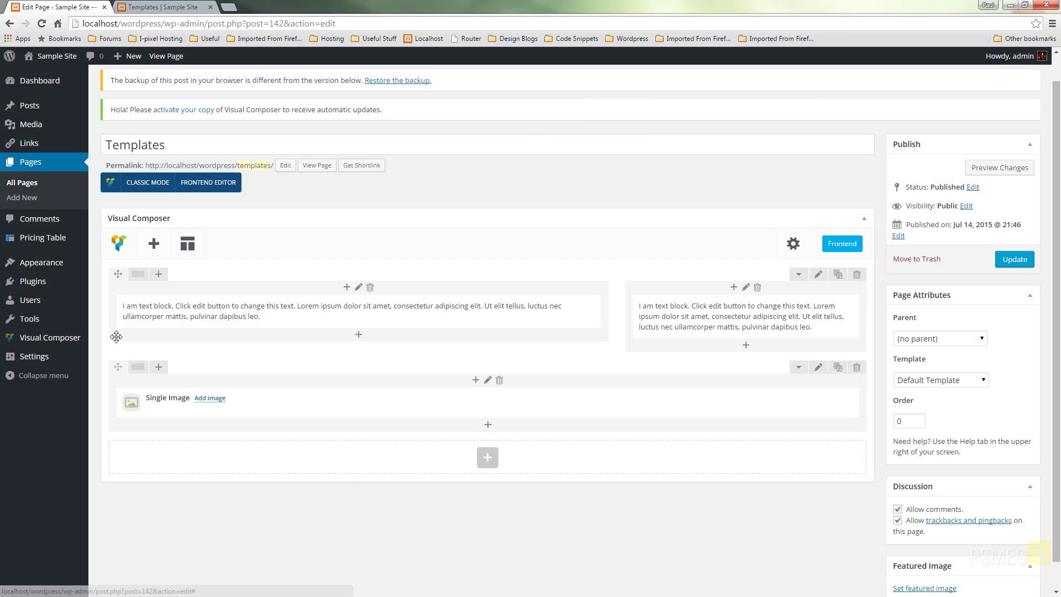
left_click_drag(123, 367, 114, 260)
Add a centred Separator with Double style beneath the image
left_click(486, 335)
left_click(532, 145)
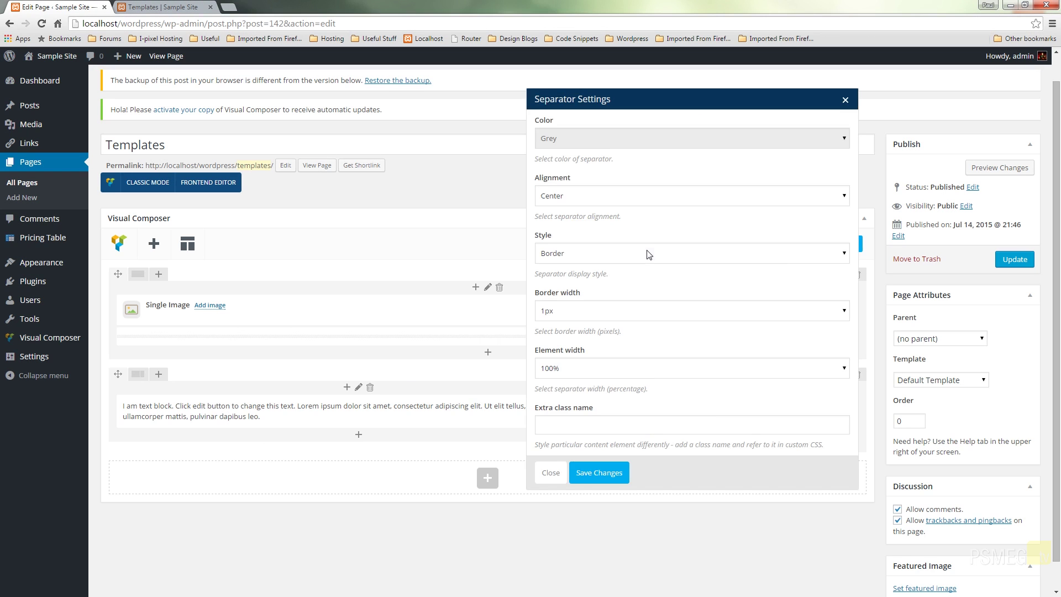
left_click(643, 200)
left_click(642, 198)
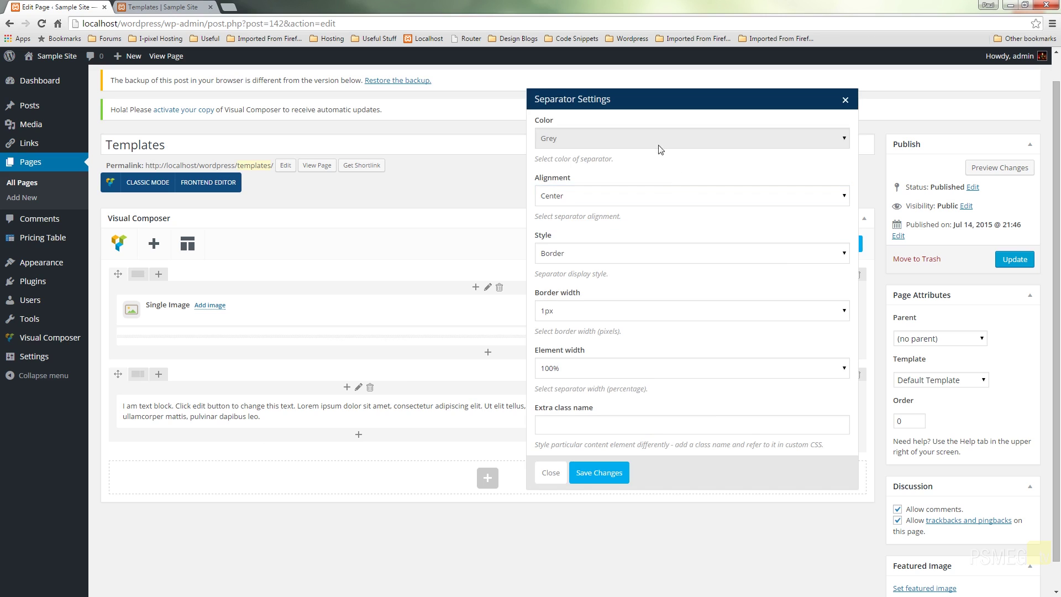
left_click(619, 254)
left_click(592, 300)
left_click(597, 474)
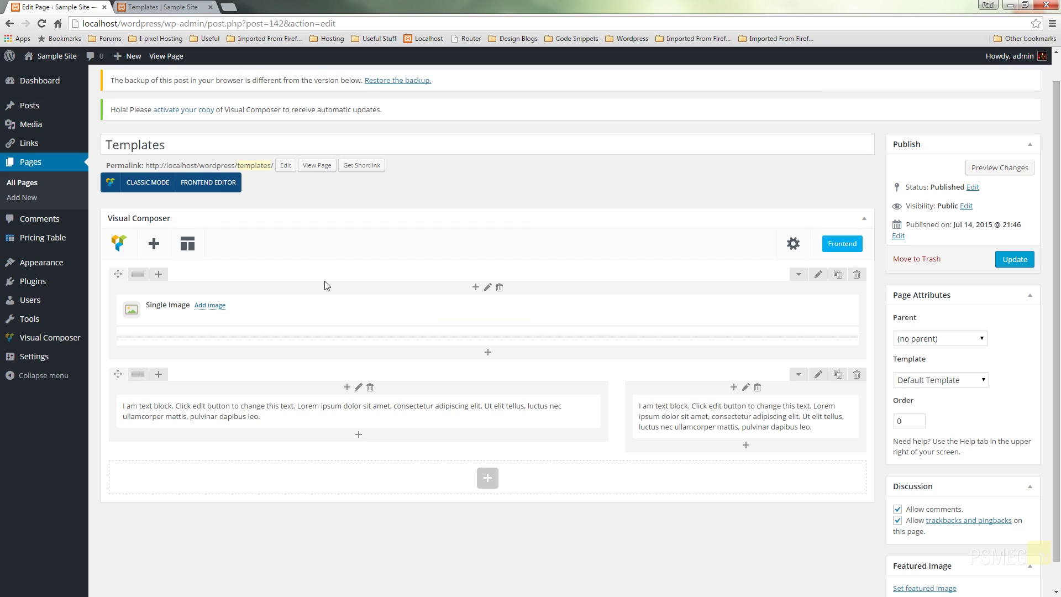
Open the templates window, browse the default templates, then return to My Templates
left_click(188, 248)
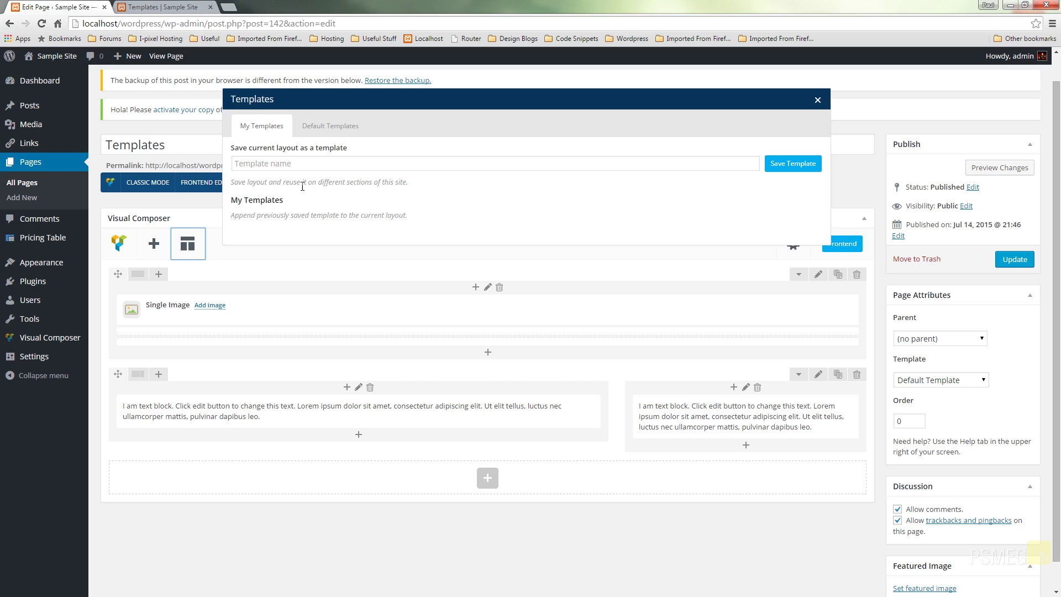
left_click(344, 130)
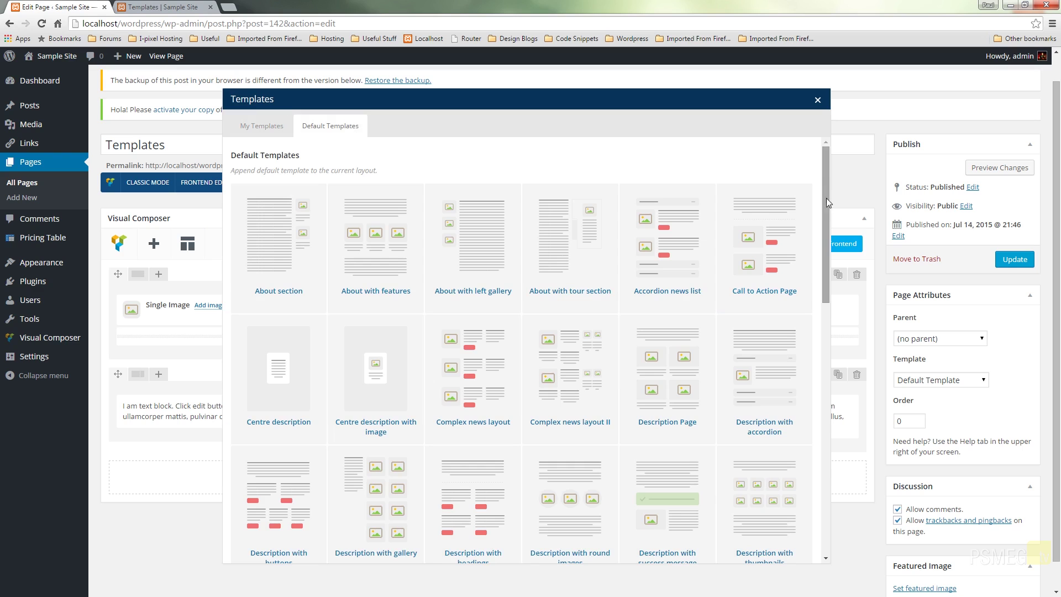
left_click_drag(823, 202, 821, 154)
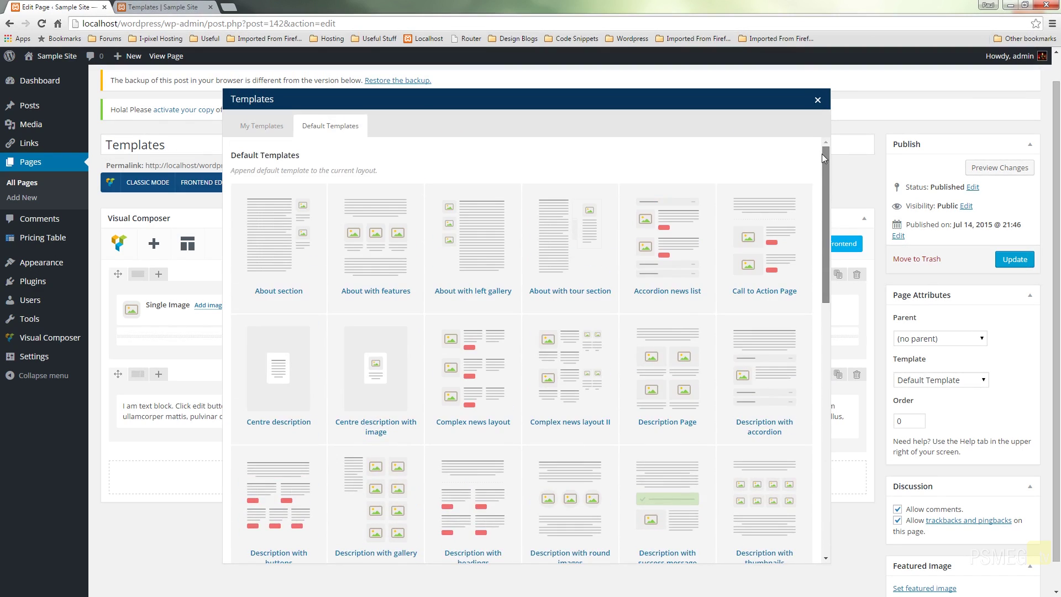
left_click(257, 134)
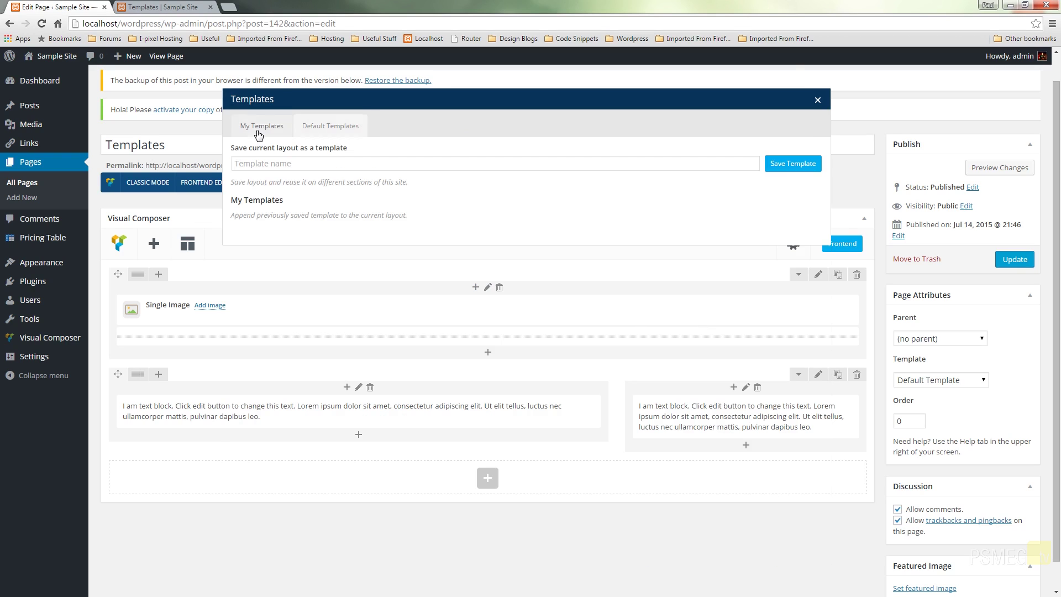
Save the current layout as the template 'Simple 2 Column + Header Image'
left_click(280, 167)
type("Single")
key("BackSpace")
key("BackSpace")
key("BackSpace")
key("BackSpace")
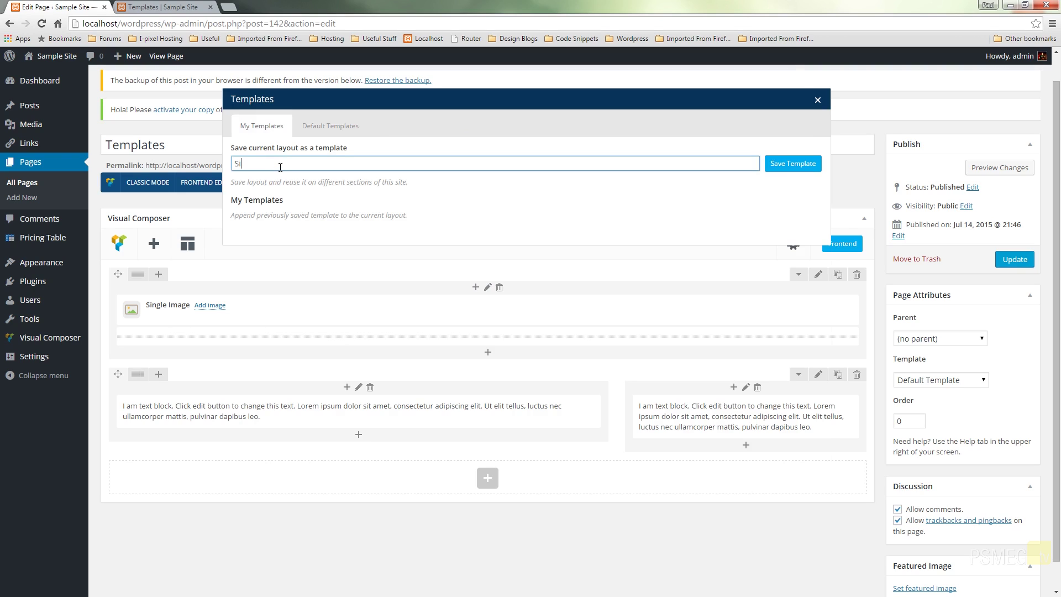
type("mple 2 Colum + Header Image")
left_click(291, 164)
type("n")
left_click(803, 167)
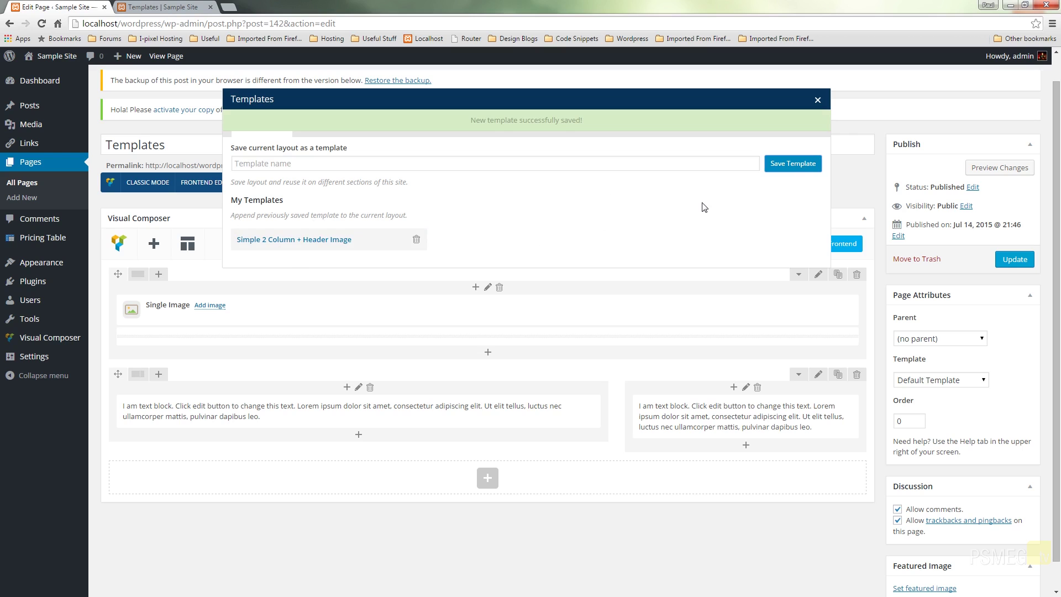
Close the templates window to show the image row above the two text columns
left_click(818, 101)
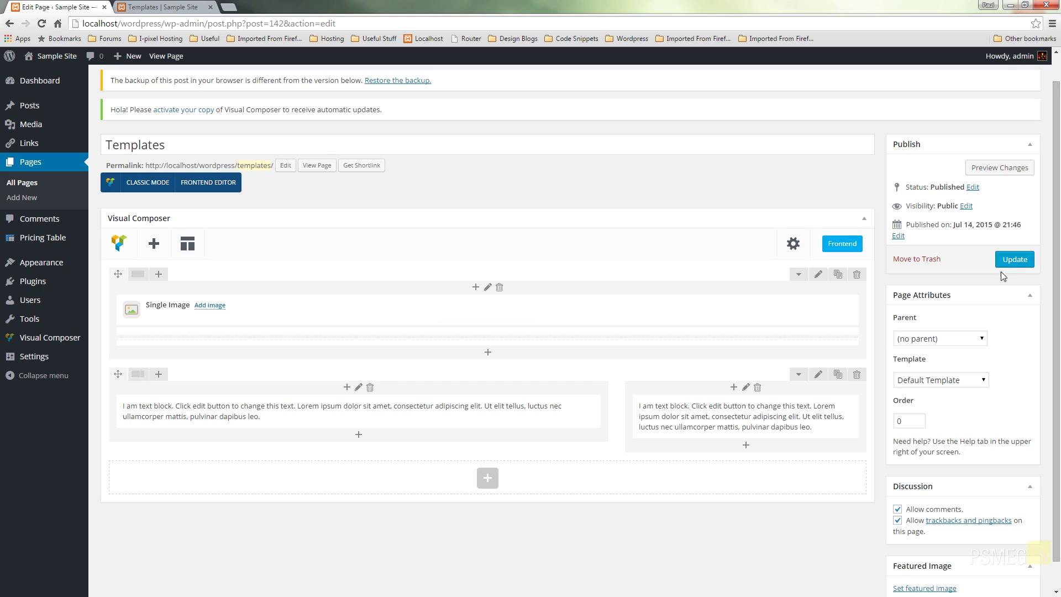
Update the Templates page with its new layout and start a new blank page
left_click(1016, 263)
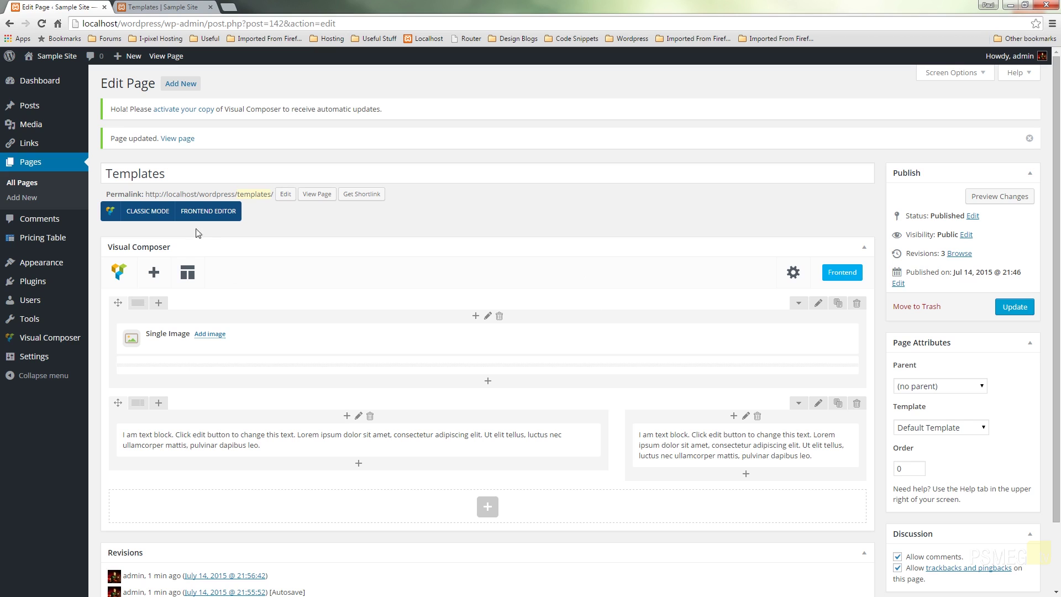
left_click(187, 86)
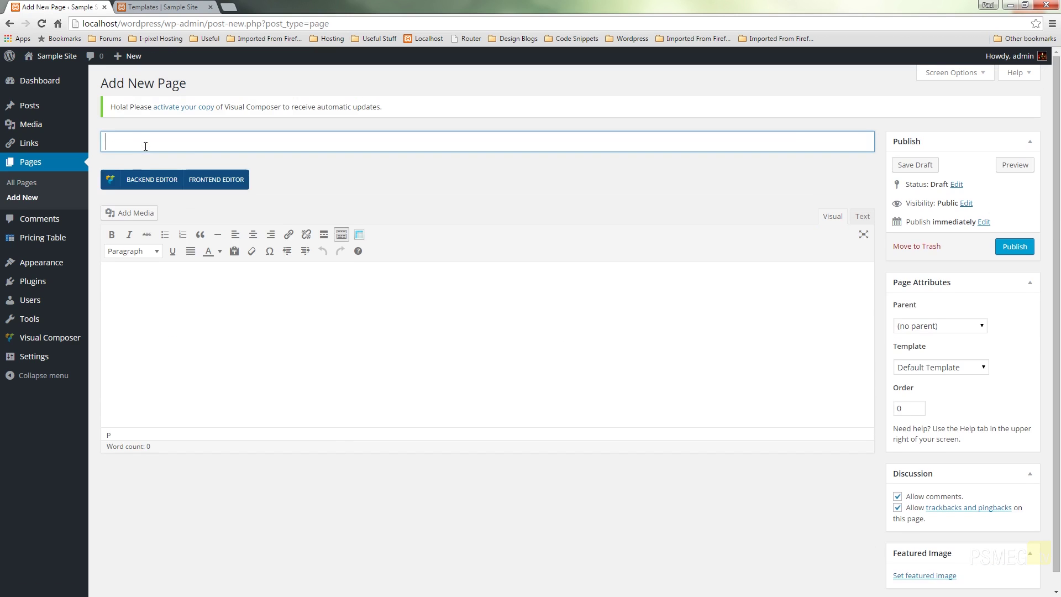
Title the new page 'My New Page' and switch it to the Visual Composer backend editor
type("My New Page")
left_click(162, 188)
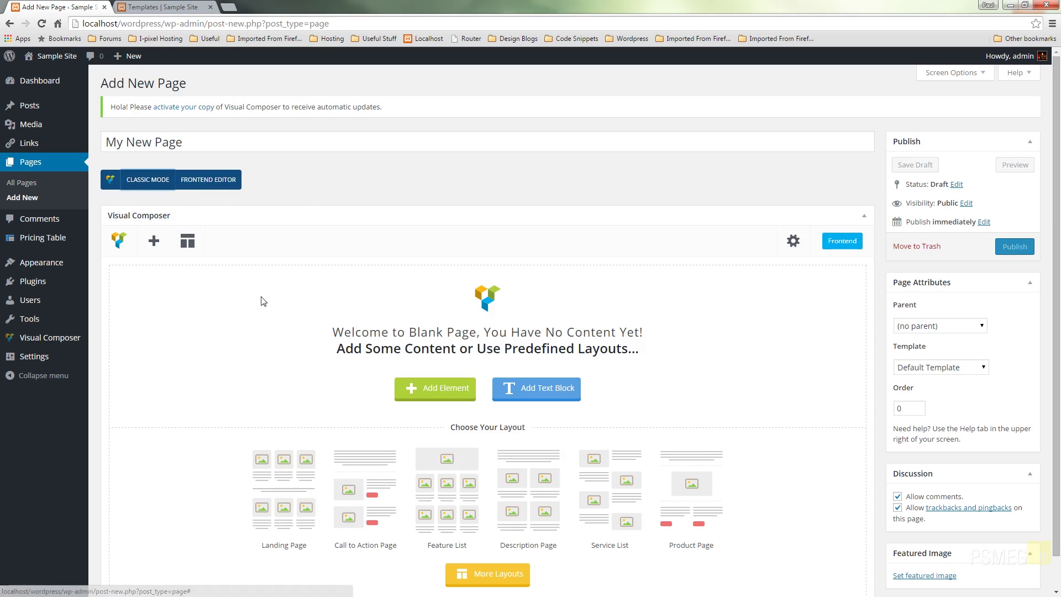
Insert the 'Simple 2 Column + Header Image' template from My Templates into the page
left_click(188, 250)
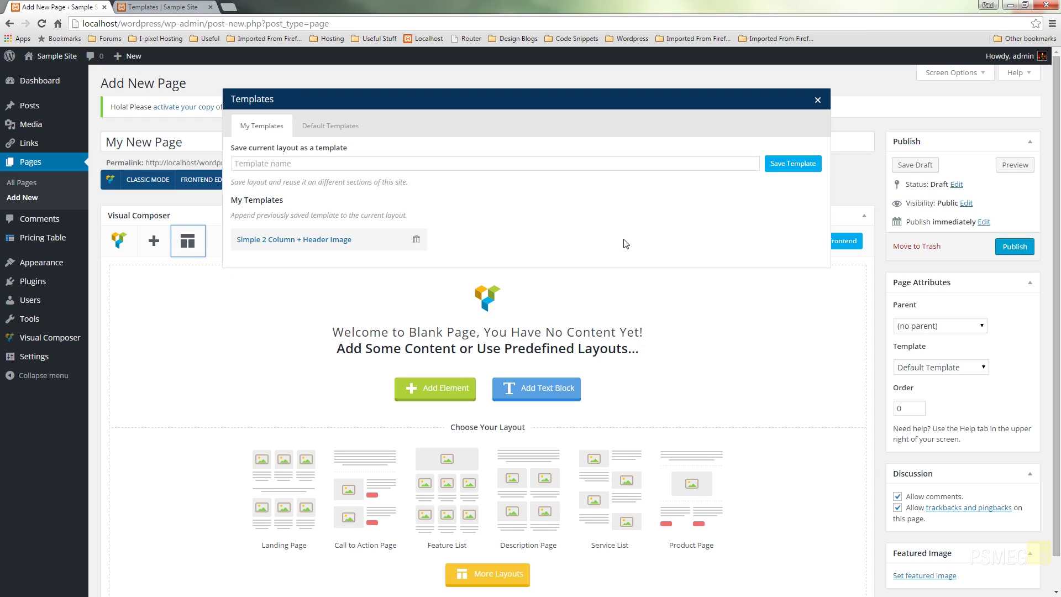
left_click(305, 242)
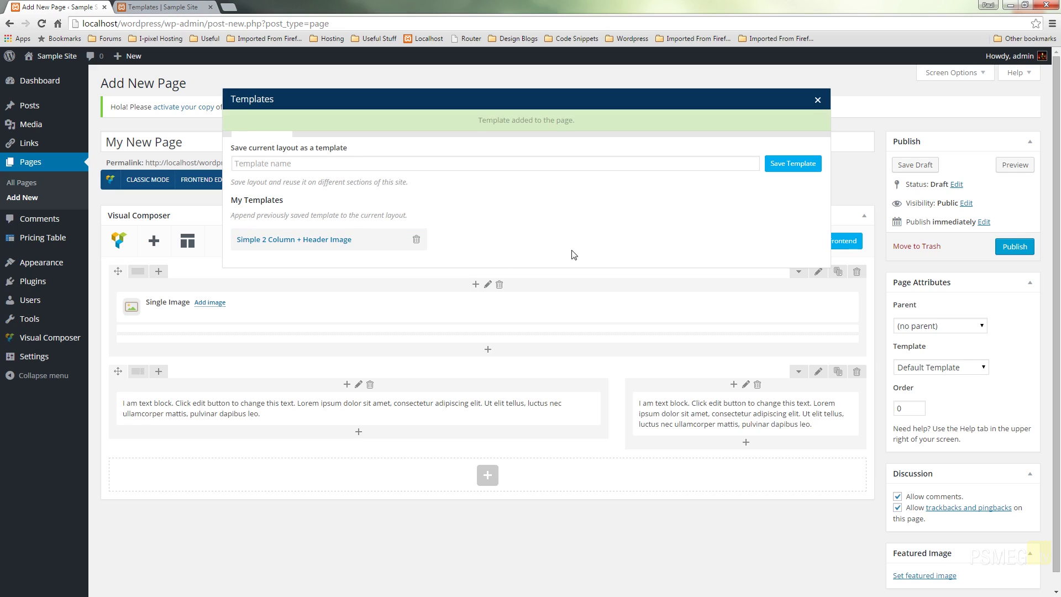
left_click(818, 100)
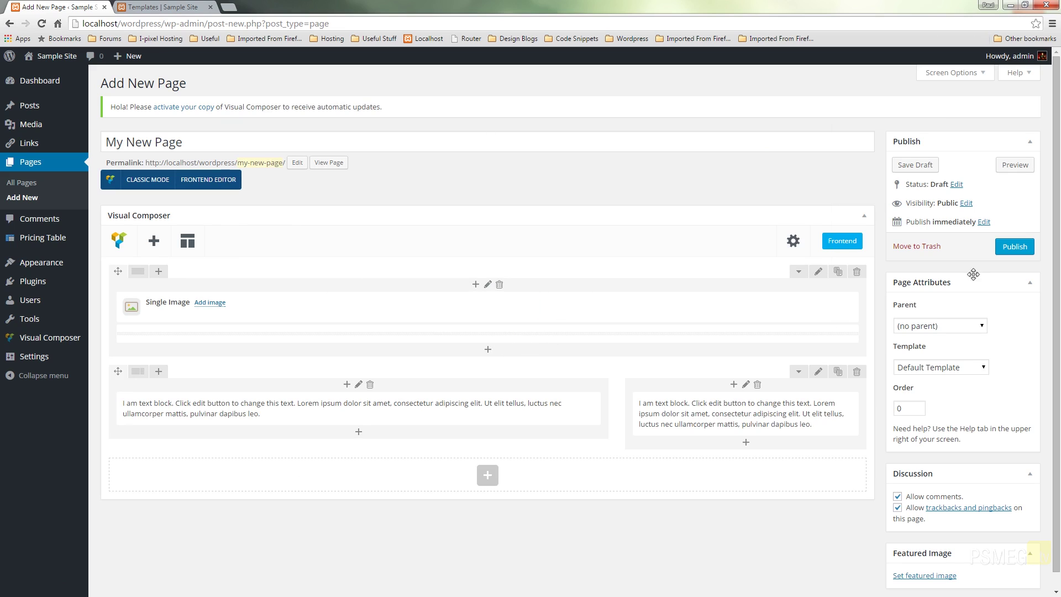
Publish My New Page with the inserted template layout
left_click(1014, 247)
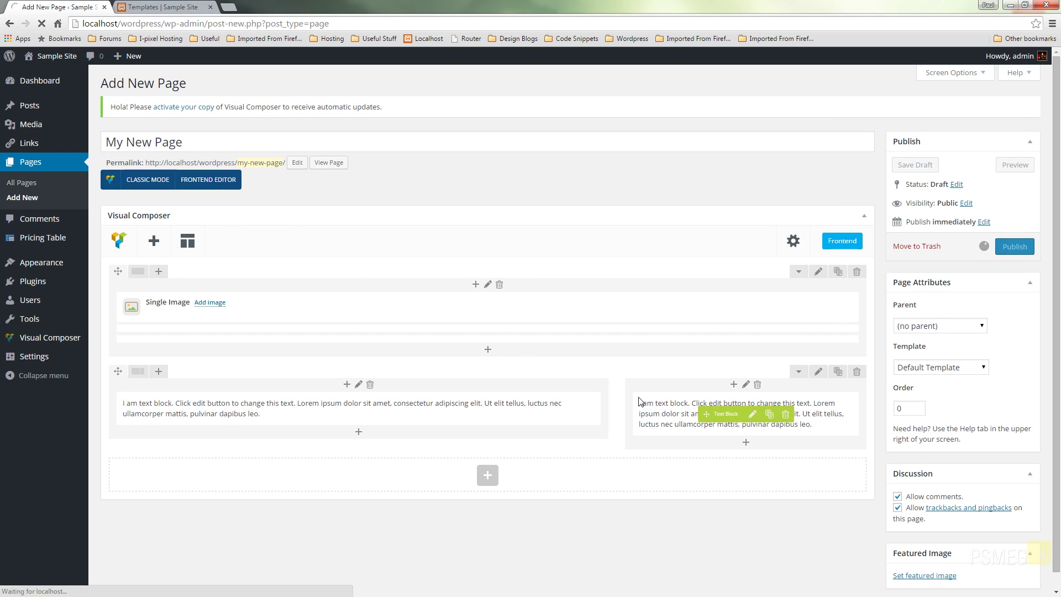